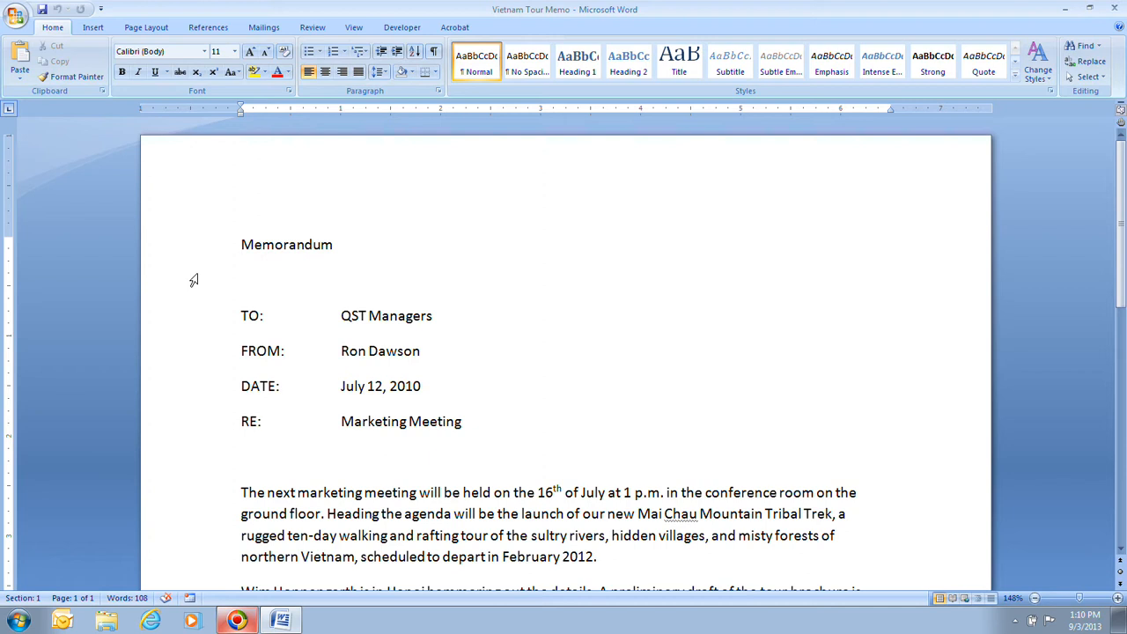
Select the memo's TO line, and then the opening lines of both body paragraphs together as one non-adjacent selection
{"action": "left_click", "coordinate": [194, 323]}
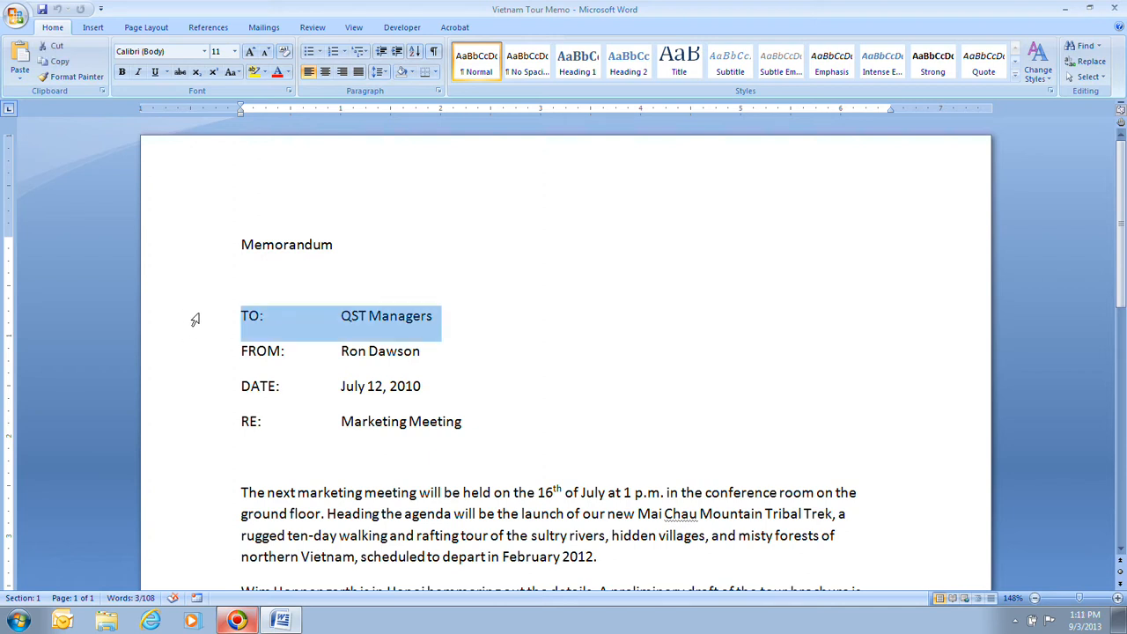
{"action": "left_click", "coordinate": [221, 500]}
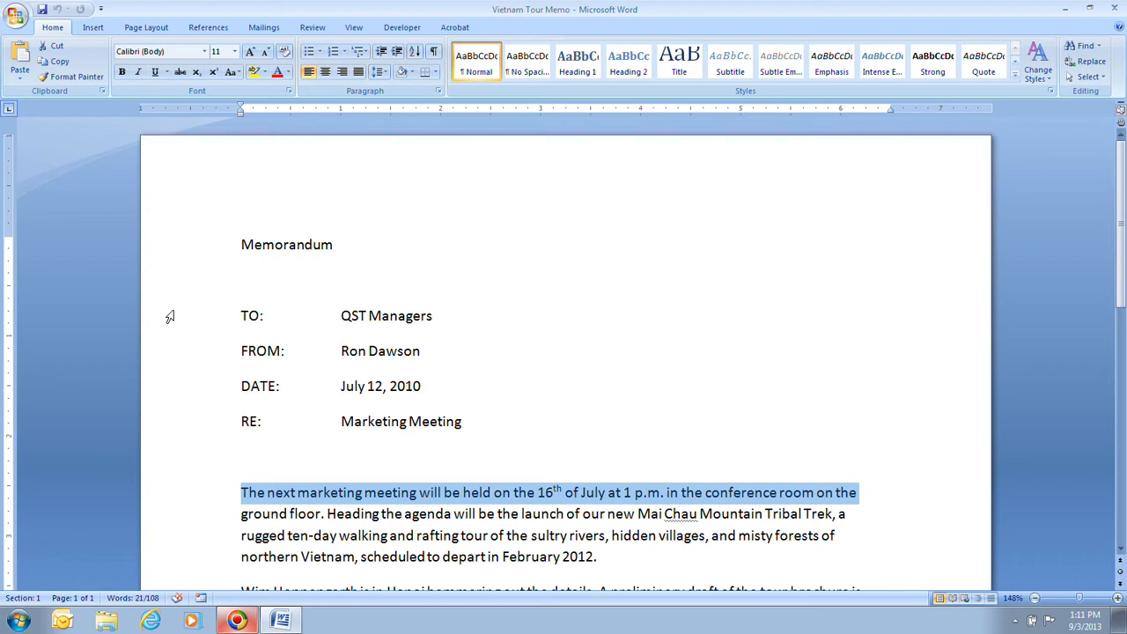
{"action": "scroll", "coordinate": [304, 462], "scroll_direction": "down", "scroll_amount": 2}
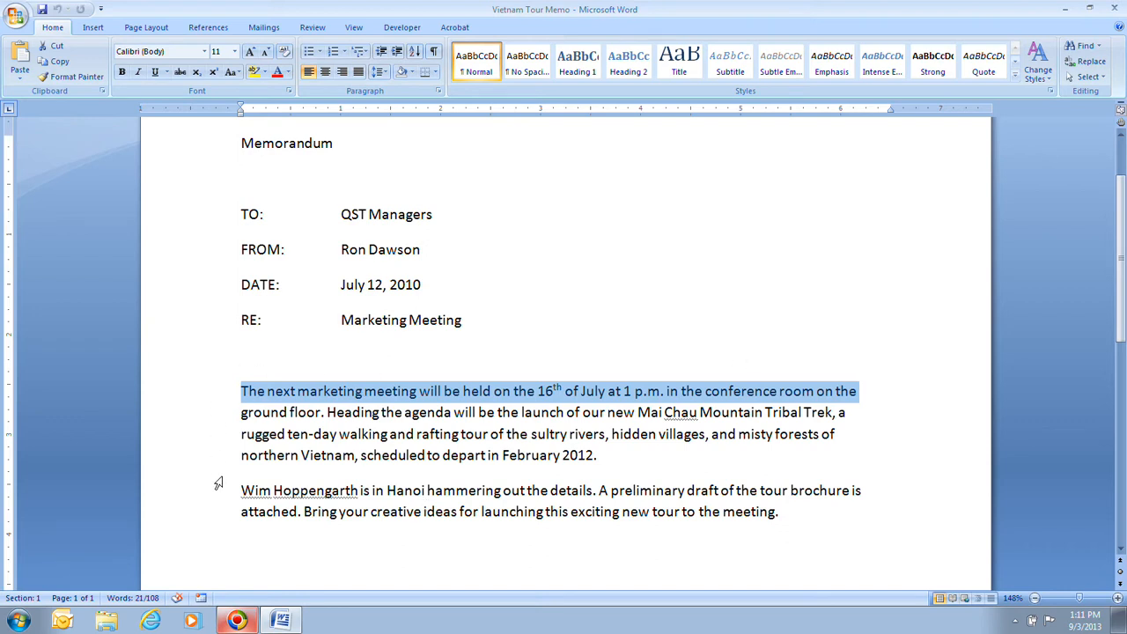
{"action": "left_click", "coordinate": [201, 495], "text": "ctrl"}
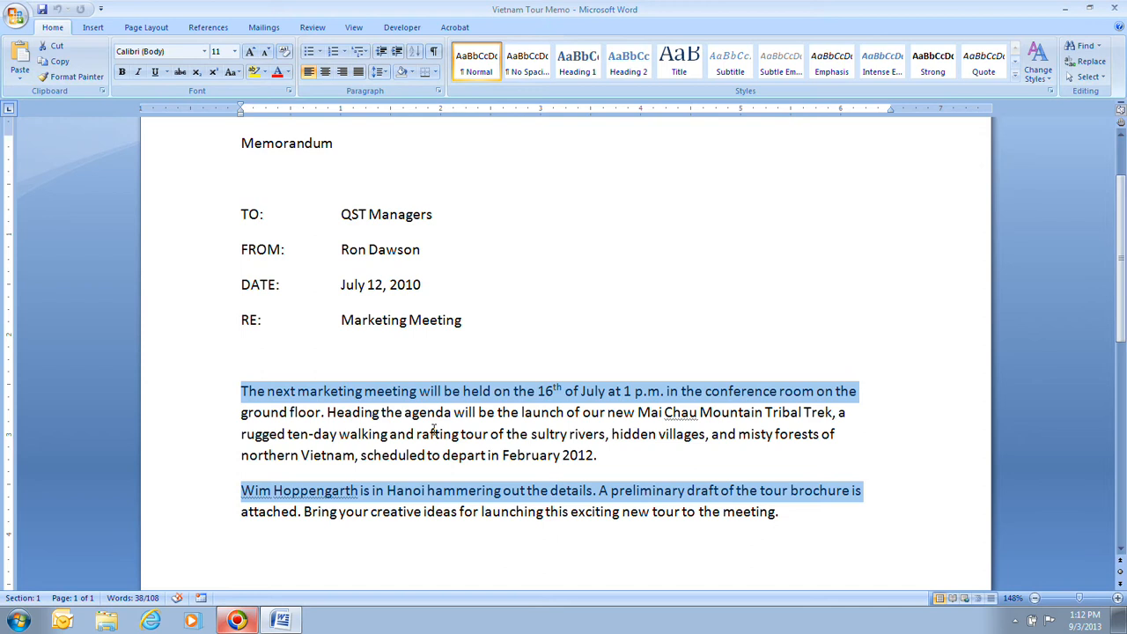
Select the DATE line and the first two lines of the opening body paragraph one at a time, ending with nothing selected
{"action": "left_click", "coordinate": [176, 302]}
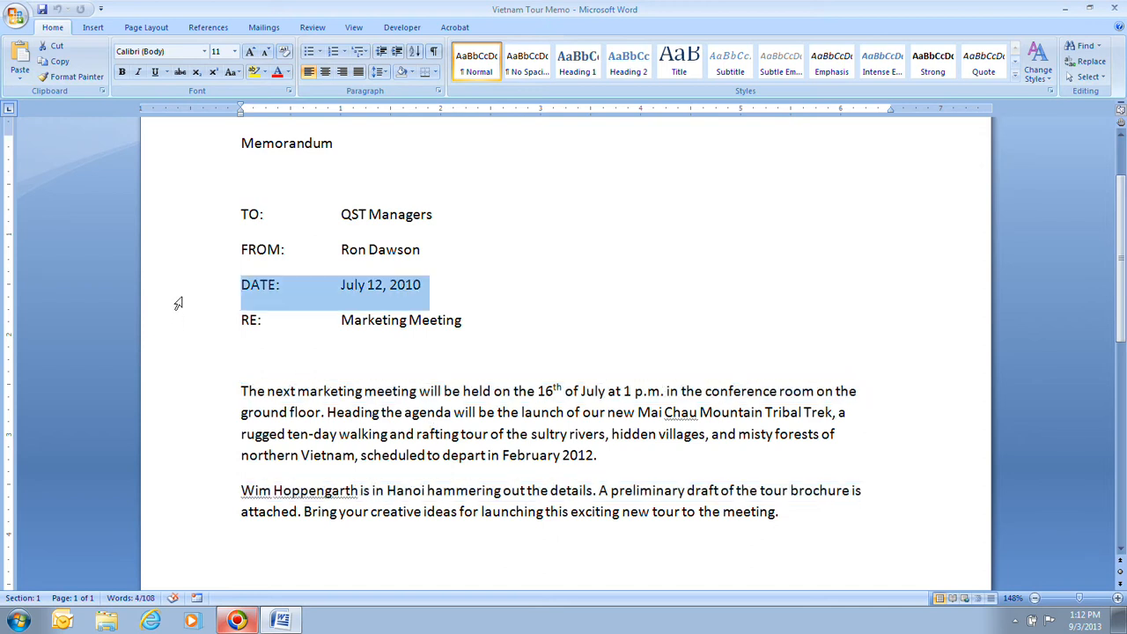
{"action": "left_click", "coordinate": [201, 412]}
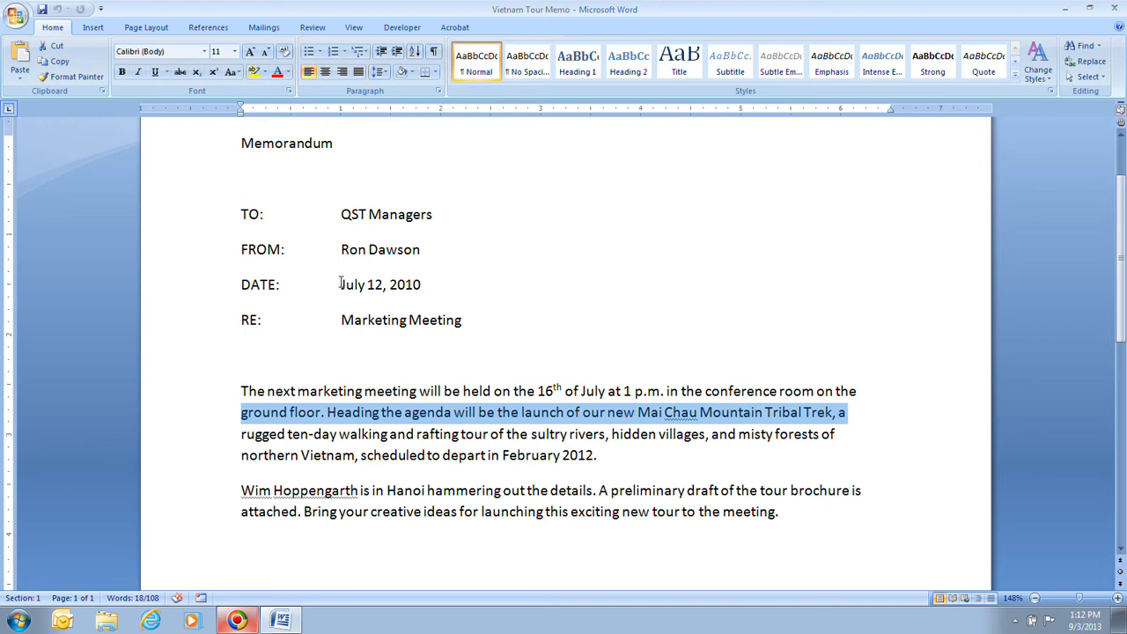
{"action": "scroll", "coordinate": [343, 279], "scroll_direction": "up", "scroll_amount": 2}
{"action": "scroll", "coordinate": [343, 279], "scroll_direction": "down", "scroll_amount": 3}
{"action": "left_click", "coordinate": [206, 346]}
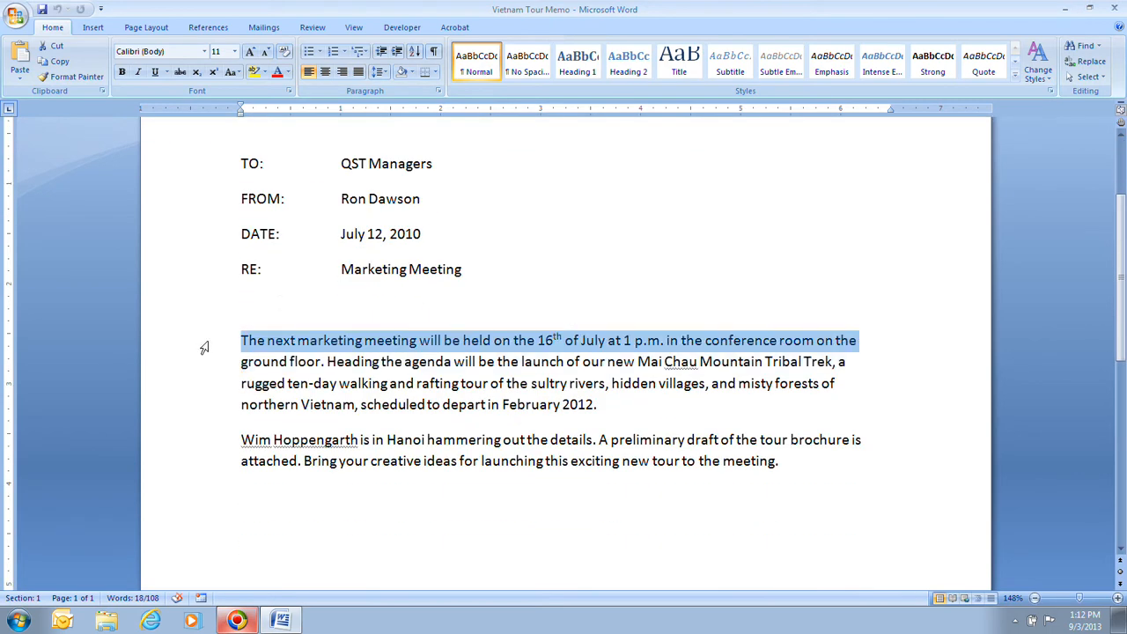
{"action": "left_click", "coordinate": [303, 287]}
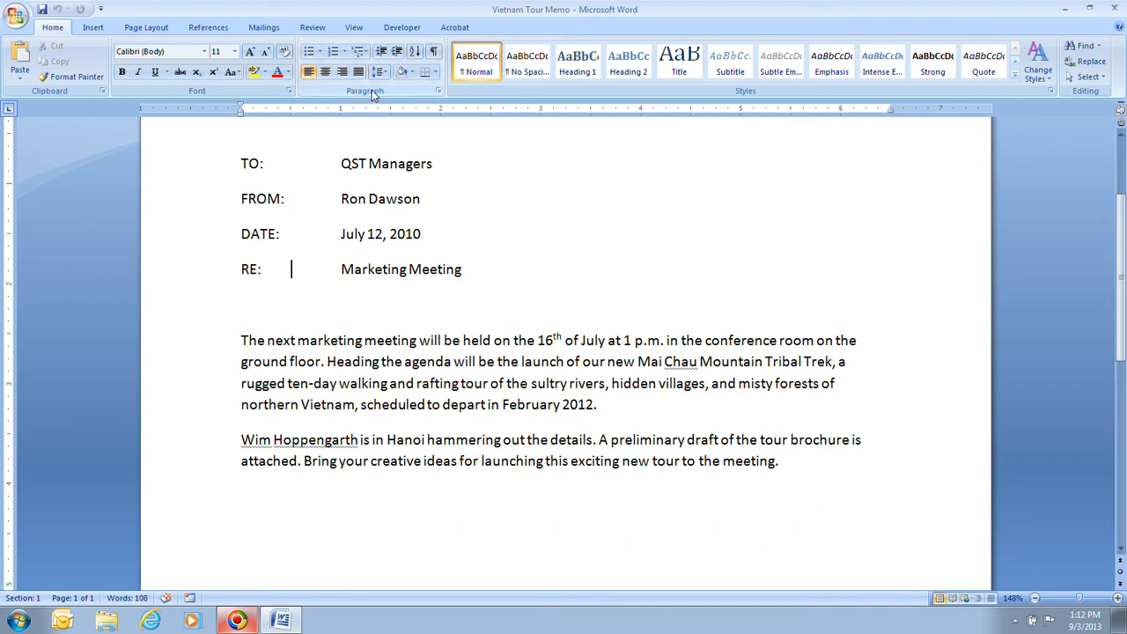
Show the formatting marks and replace the recipient on the TO line with "Marketing Staff"
{"action": "left_click", "coordinate": [245, 621]}
{"action": "left_click", "coordinate": [434, 54]}
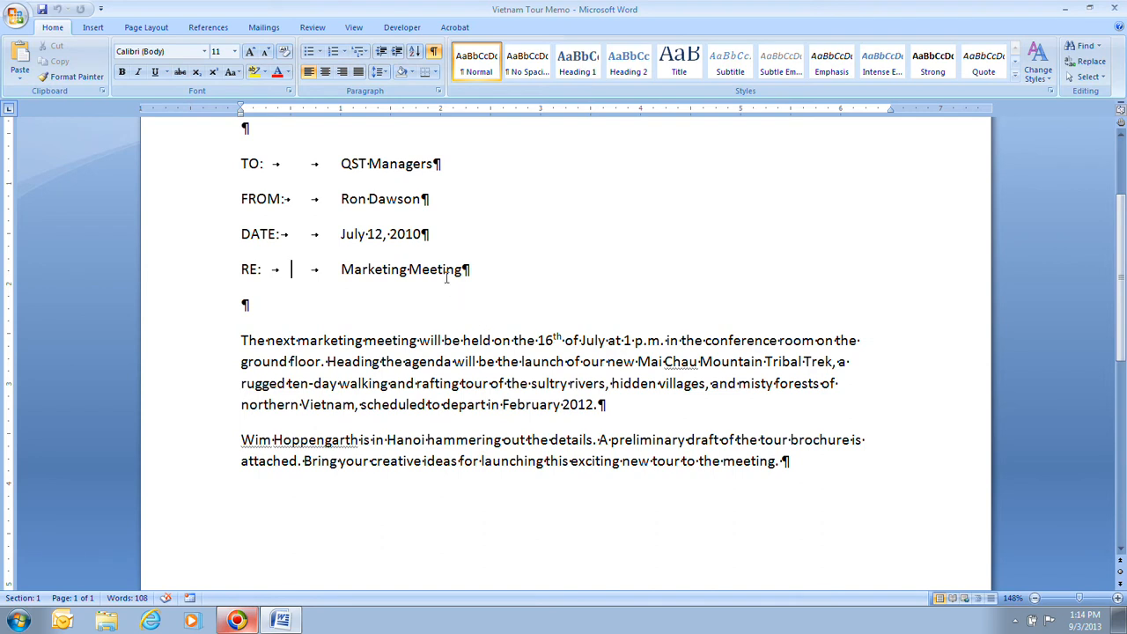
{"action": "left_click", "coordinate": [342, 164]}
{"action": "left_click_drag", "start_coordinate": [342, 164], "coordinate": [433, 166]}
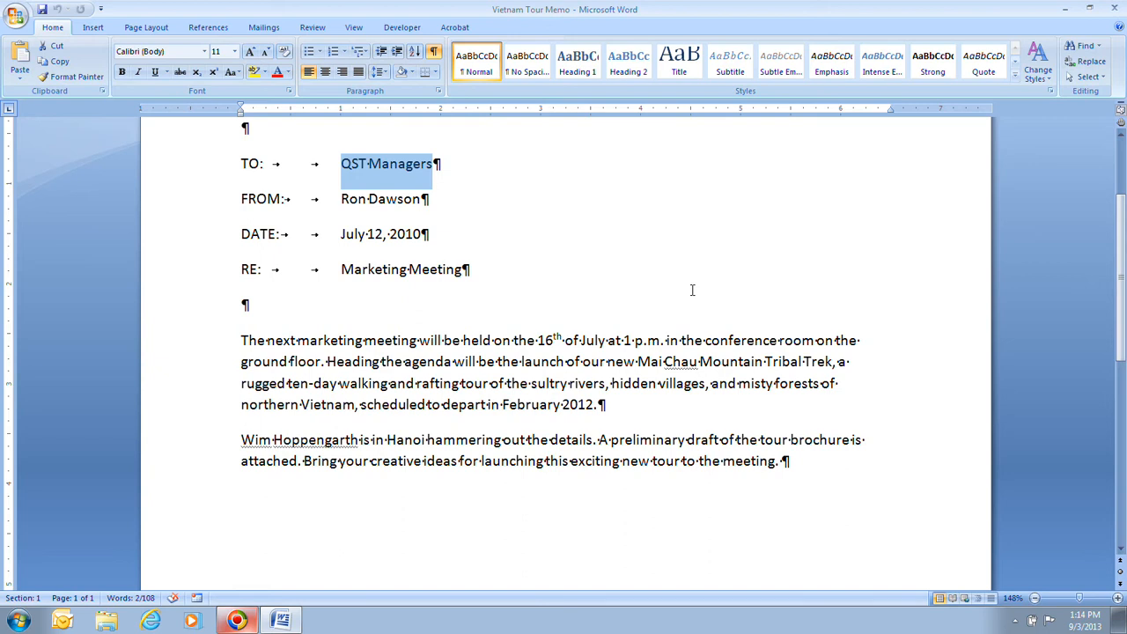
{"action": "type", "text": "Marke"}
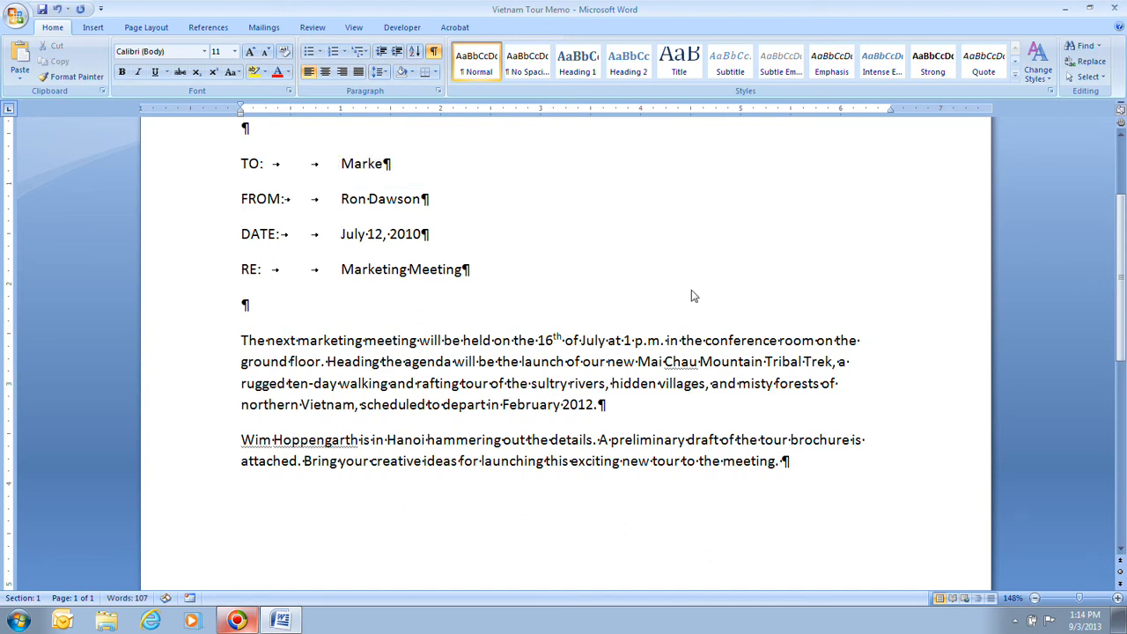
{"action": "type", "text": "ting Staff"}
Replace the sender's first and last name on the FROM line with the new sender's name
{"action": "left_click", "coordinate": [351, 199]}
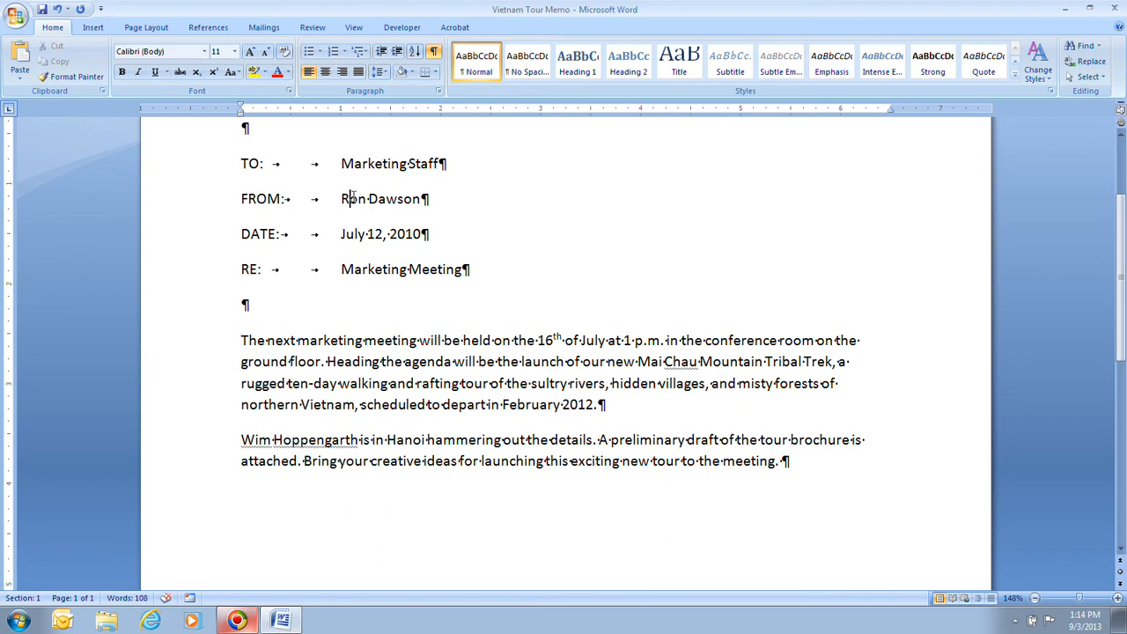
{"action": "double_click", "coordinate": [352, 198]}
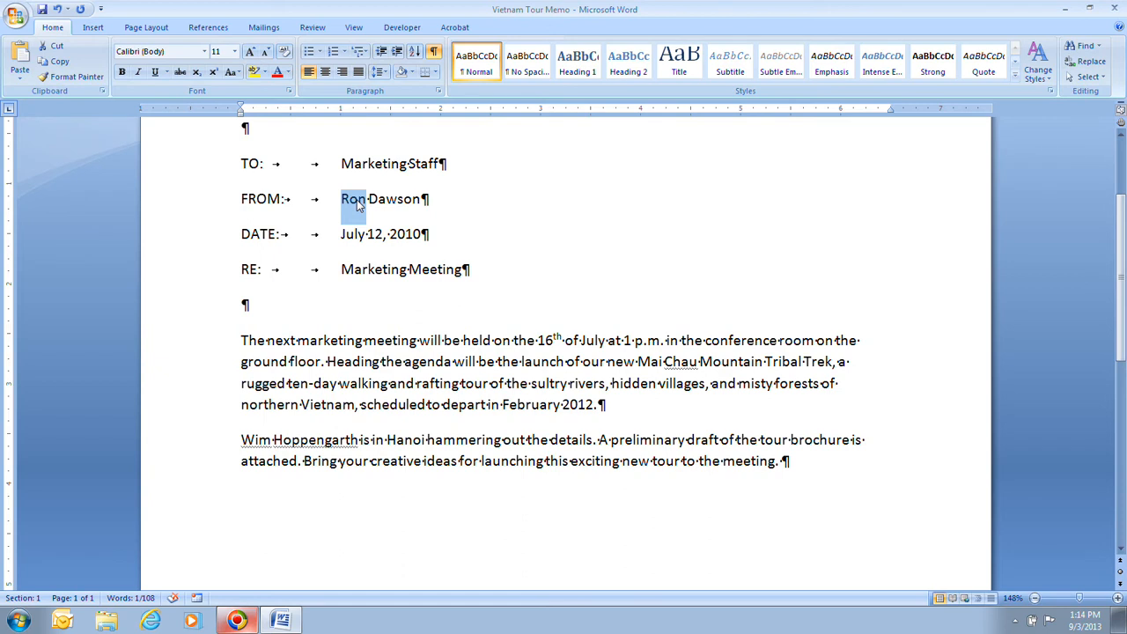
{"action": "type", "text": "Jeff"}
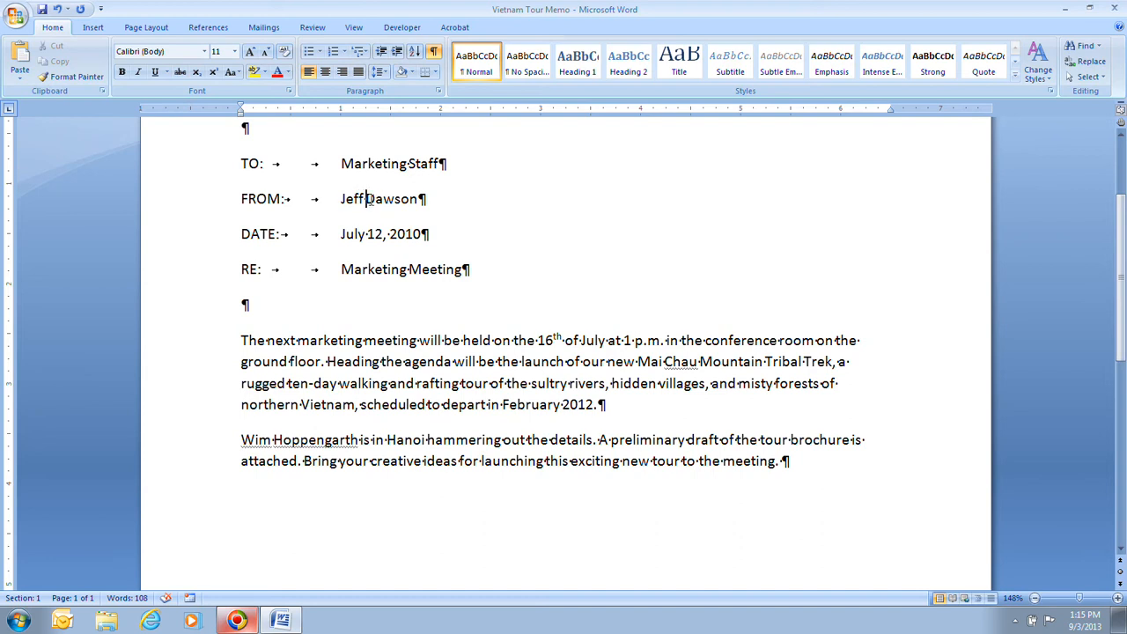
{"action": "left_click_drag", "start_coordinate": [365, 199], "coordinate": [419, 201]}
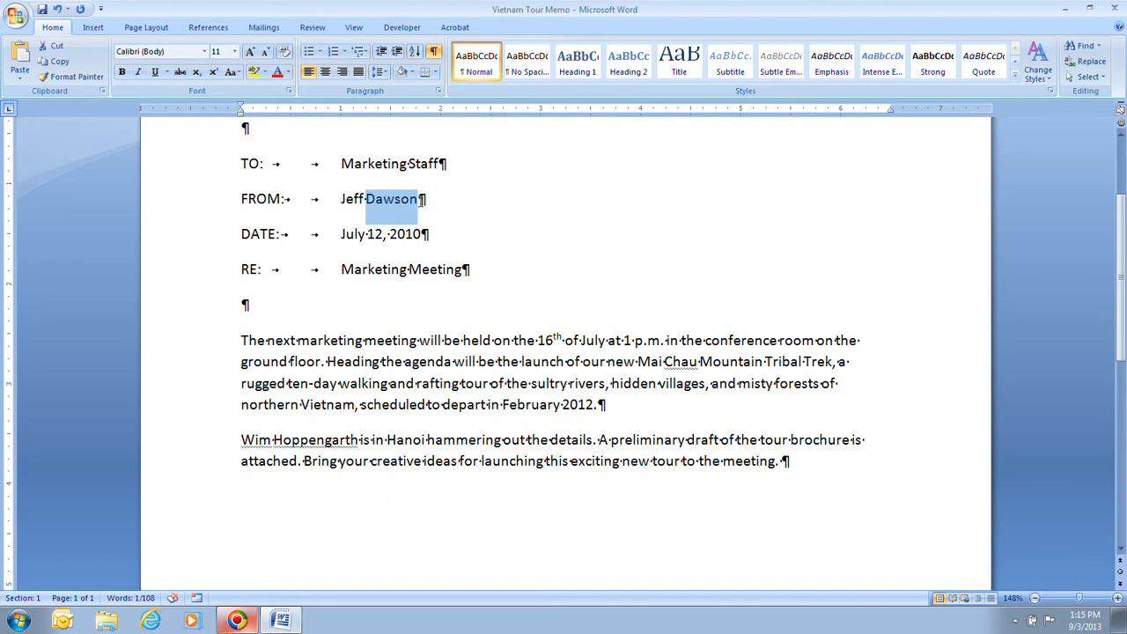
{"action": "type", "text": "Erwin"}
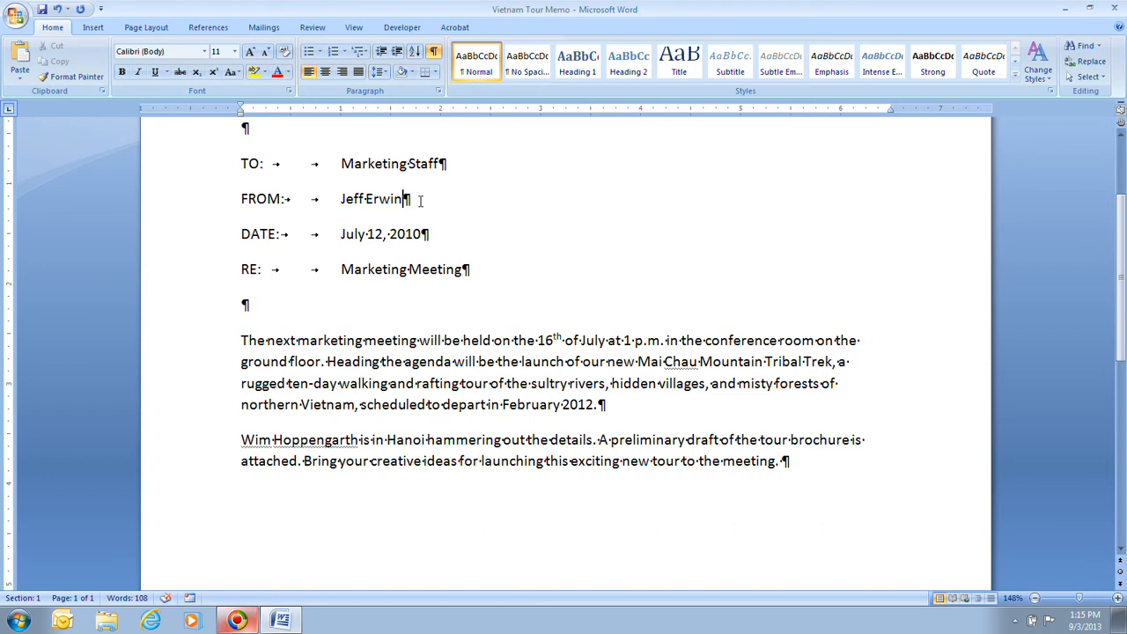
Replace the whole subject line with "RE:", two tabs and "Launch of new Vietnam trekking tour"
{"action": "left_click", "coordinate": [214, 276]}
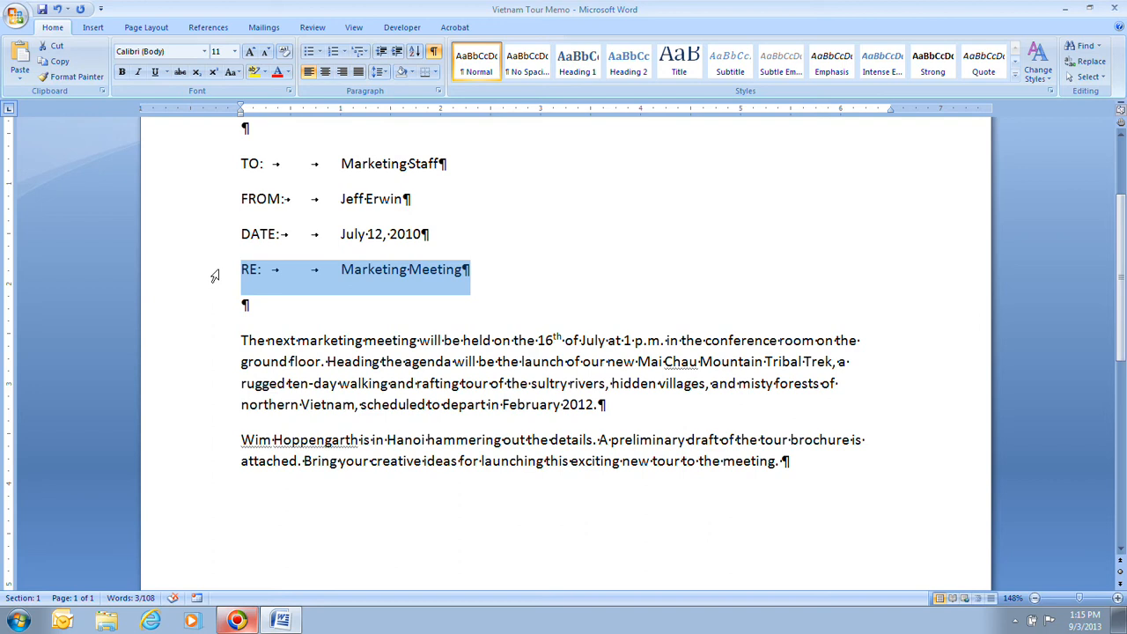
{"action": "type", "text": "RE:"}
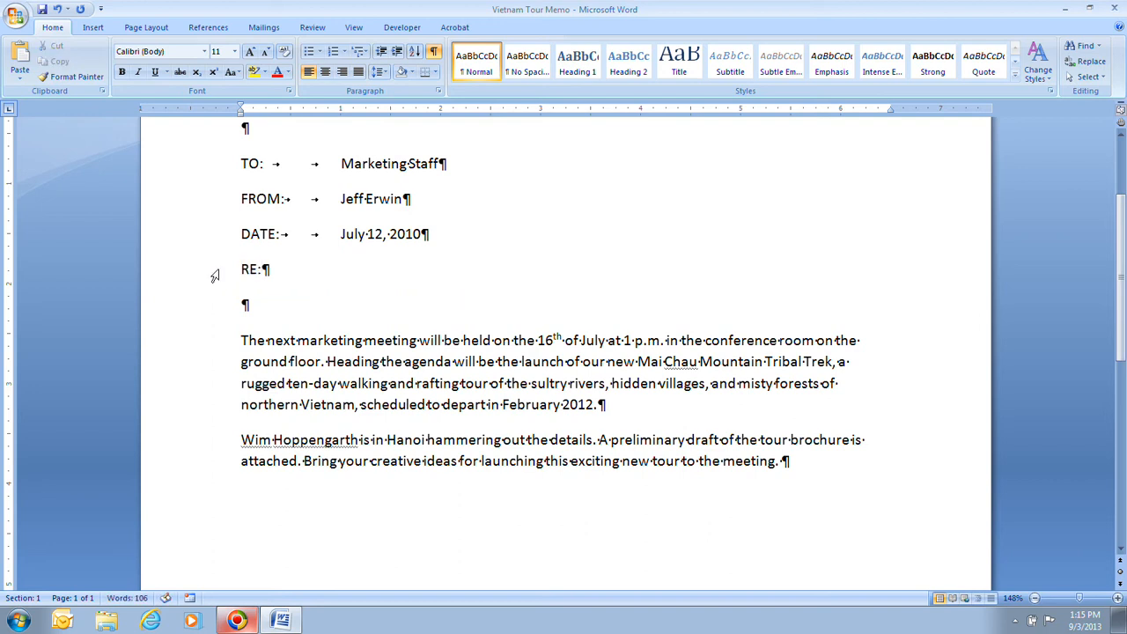
{"action": "key", "text": "Tab"}
{"action": "key", "text": "Tab"}
{"action": "type", "text": "Launch of new V"}
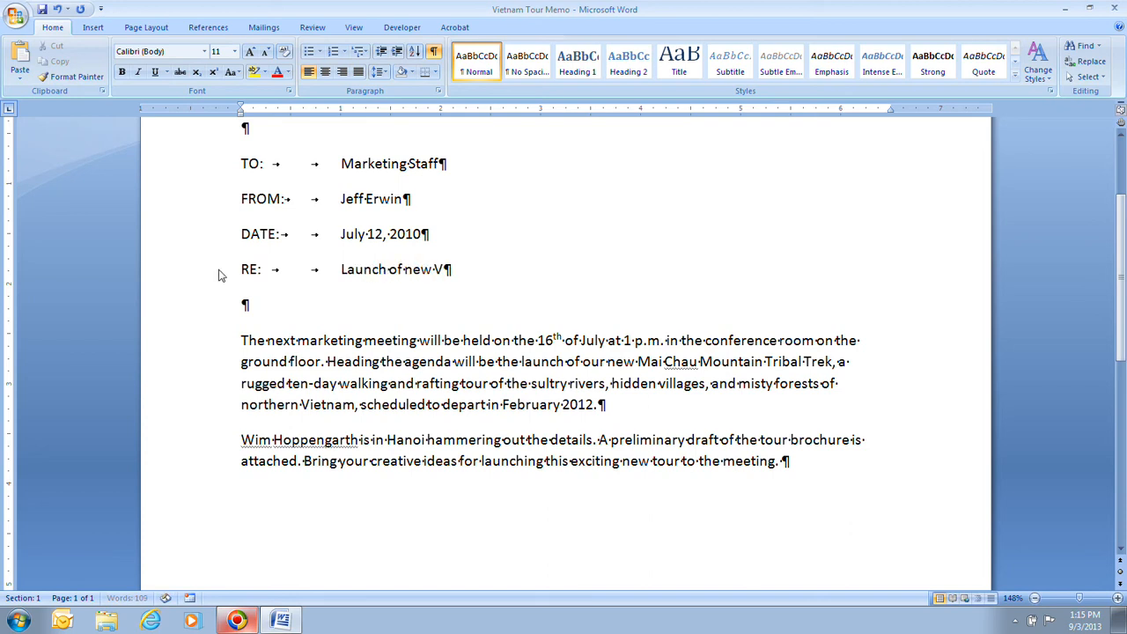
{"action": "type", "text": "ietnam trekking tour"}
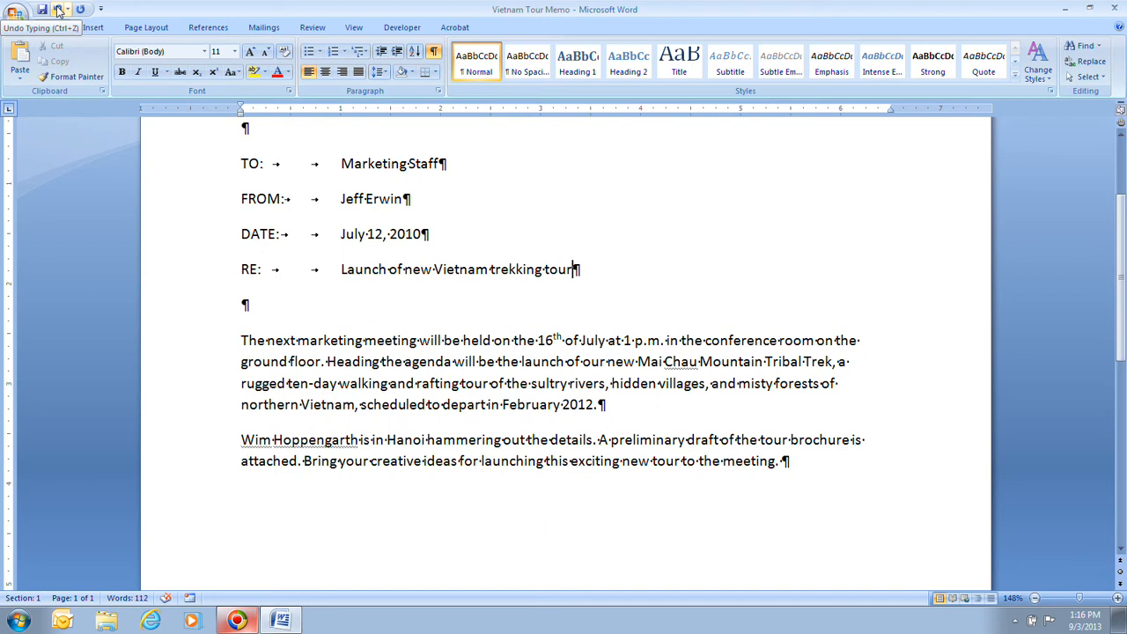
Replace the word "sultry" before "rivers" in the first body paragraph with "meandering"
{"action": "scroll", "coordinate": [581, 410], "scroll_direction": "down", "scroll_amount": 1}
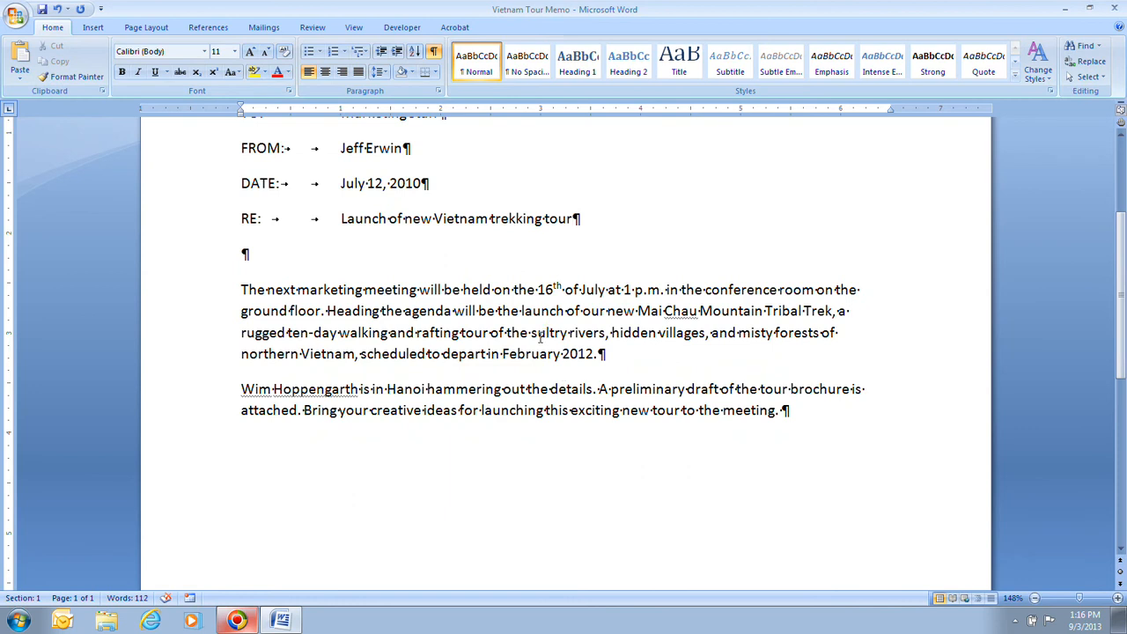
{"action": "left_click_drag", "start_coordinate": [530, 335], "coordinate": [572, 334]}
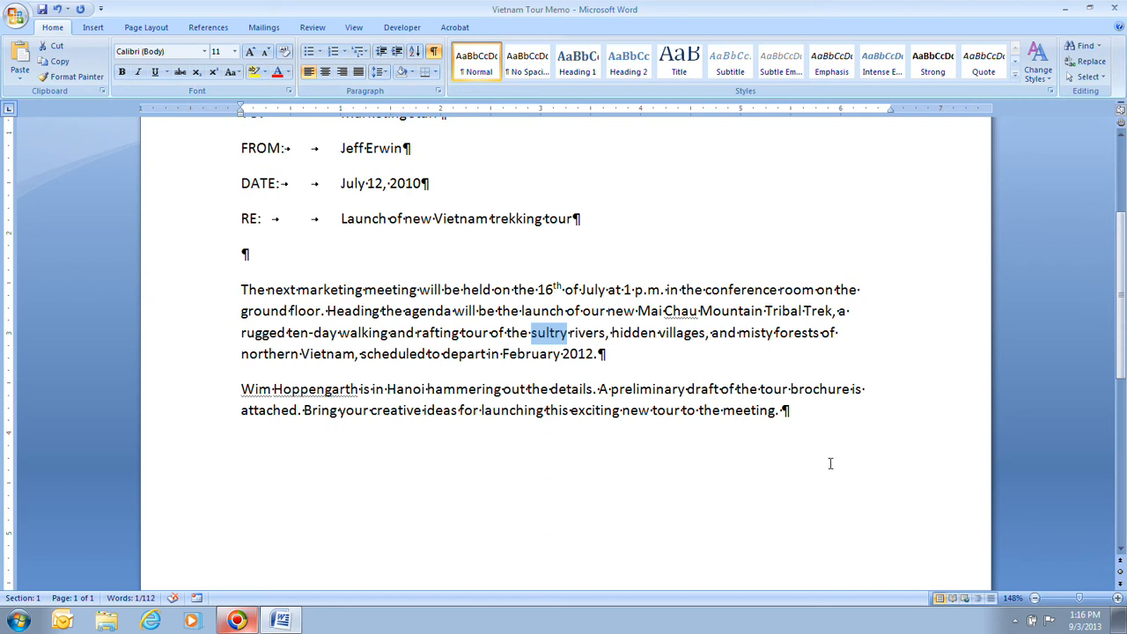
{"action": "type", "text": "meanderi"}
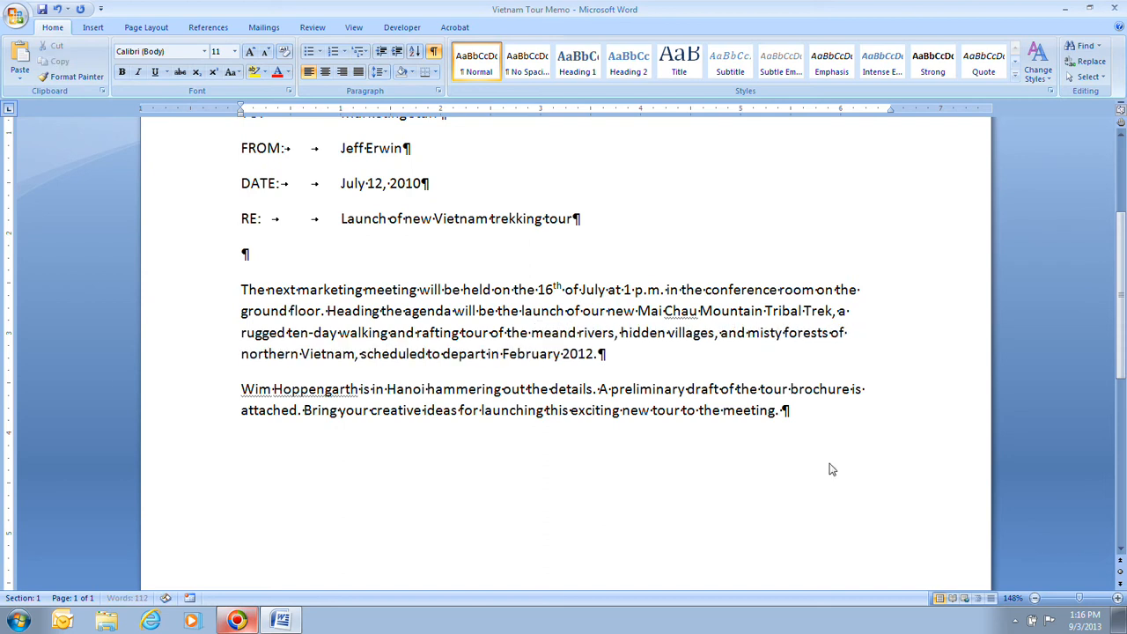
{"action": "type", "text": "ng"}
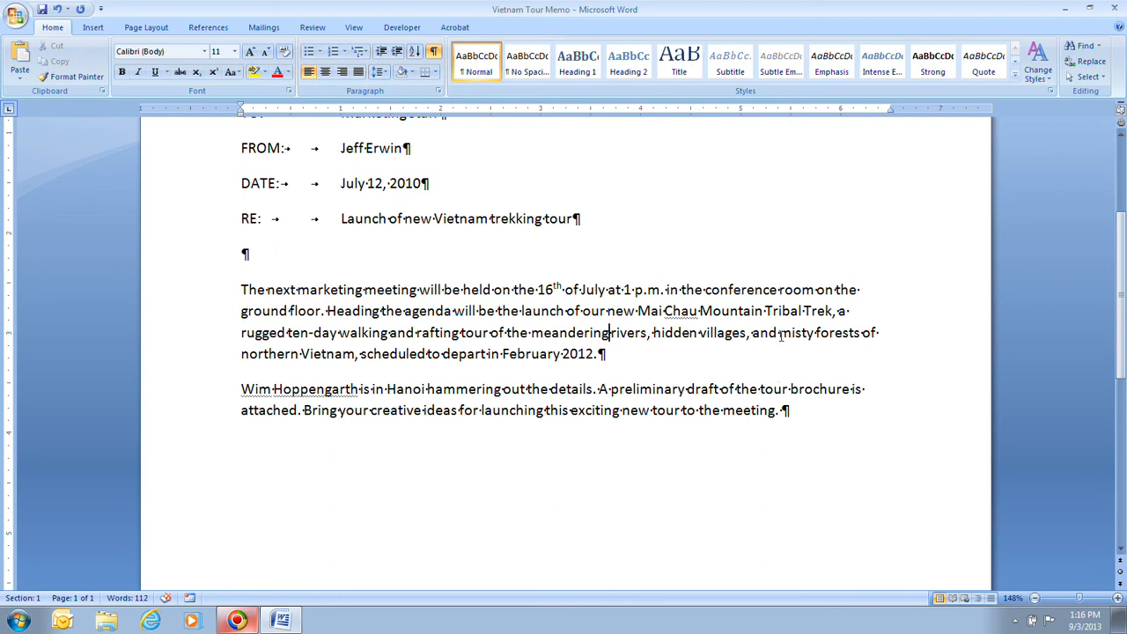
Replace "misty forests" in the first body paragraph with "stunning limestone peaks"
{"action": "left_click_drag", "start_coordinate": [780, 334], "coordinate": [838, 343]}
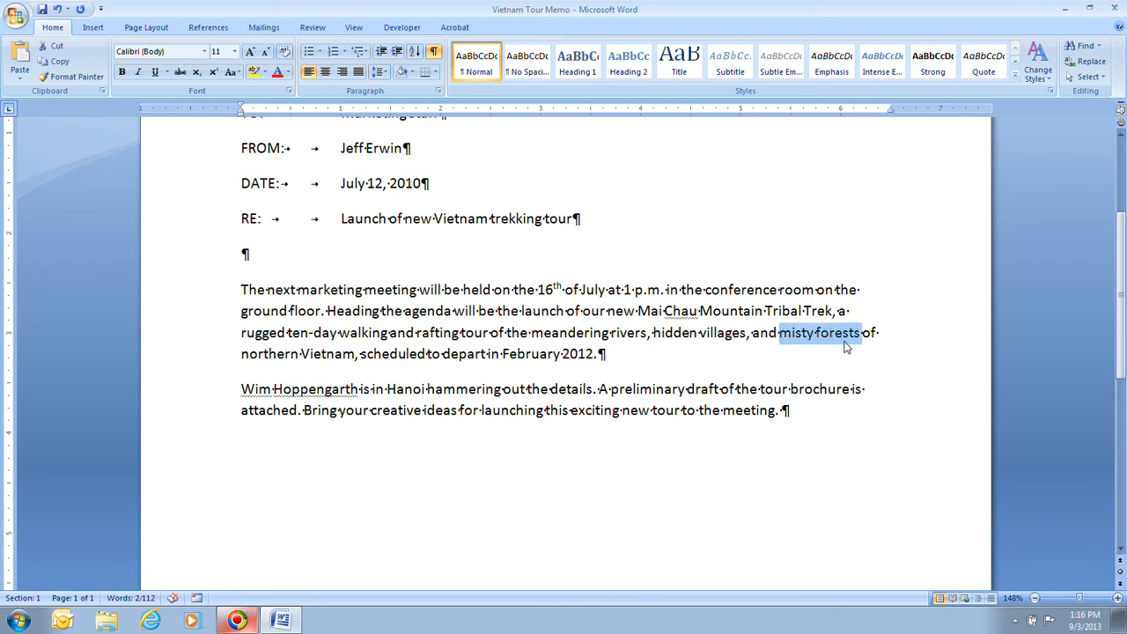
{"action": "type", "text": "stunning li"}
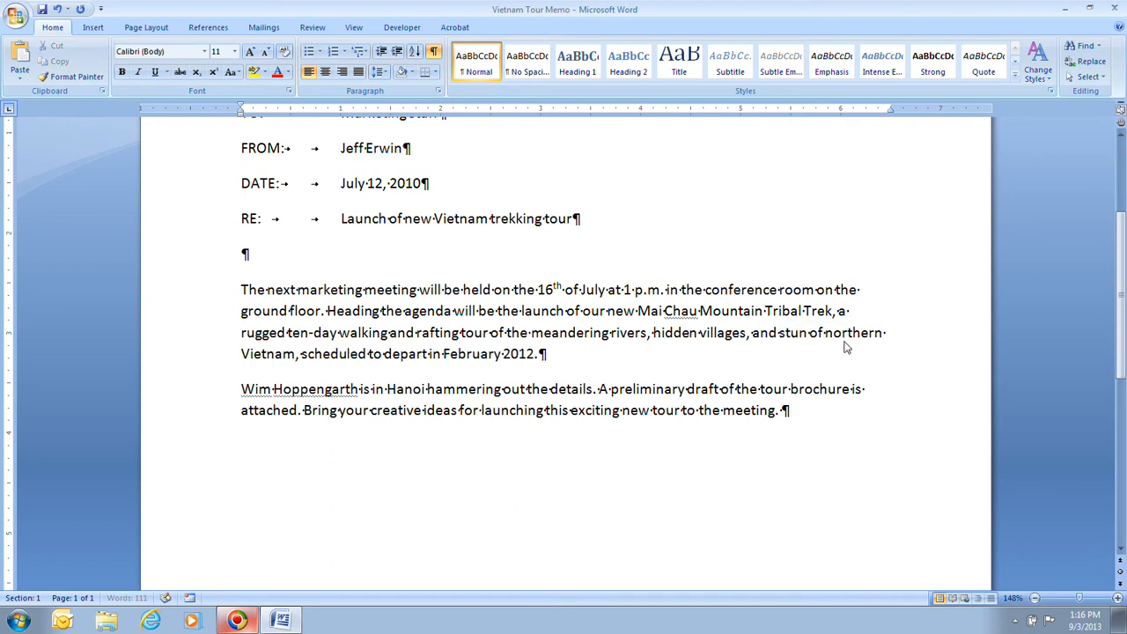
{"action": "type", "text": "mestone peak"}
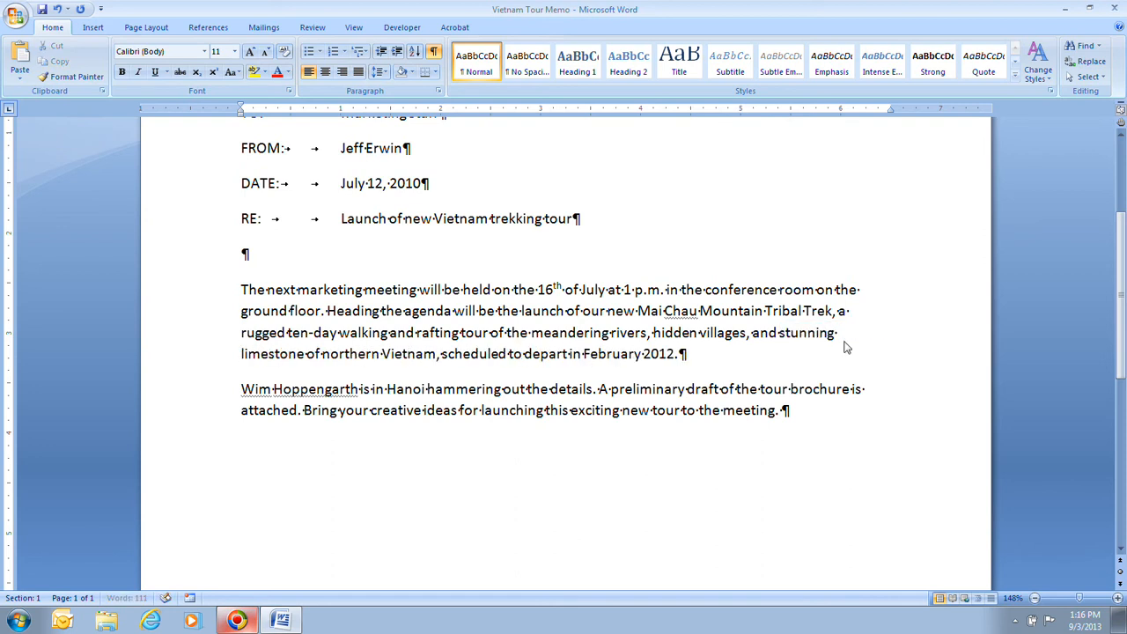
{"action": "type", "text": "s"}
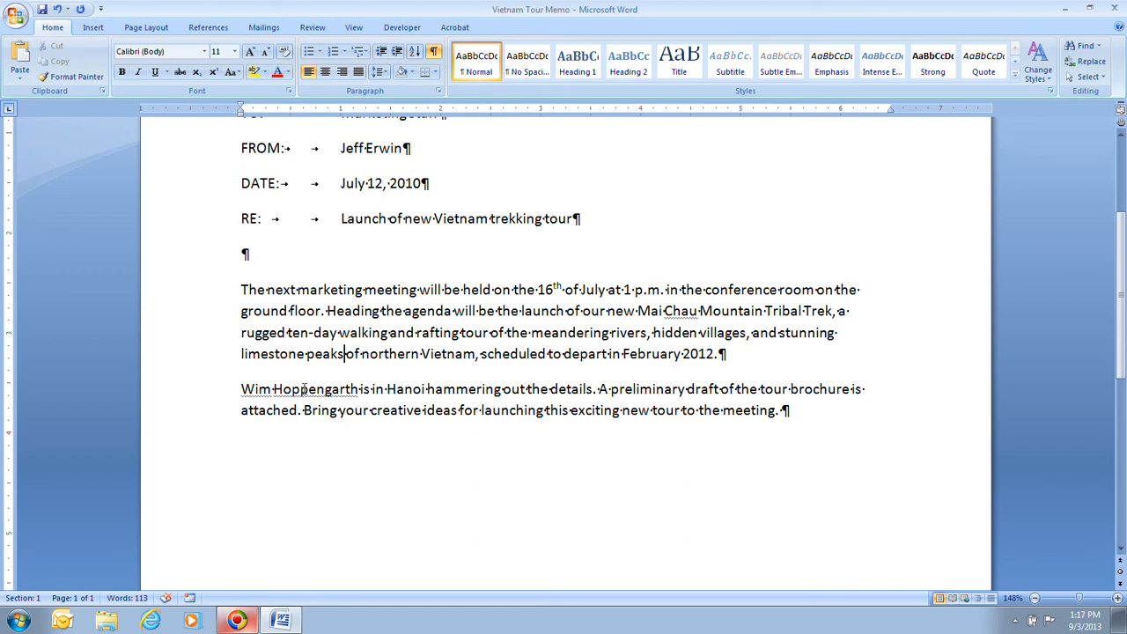
Delete the first sentence of the second body paragraph, about hammering out the details in Hanoi
{"action": "left_click", "coordinate": [304, 393], "text": "ctrl"}
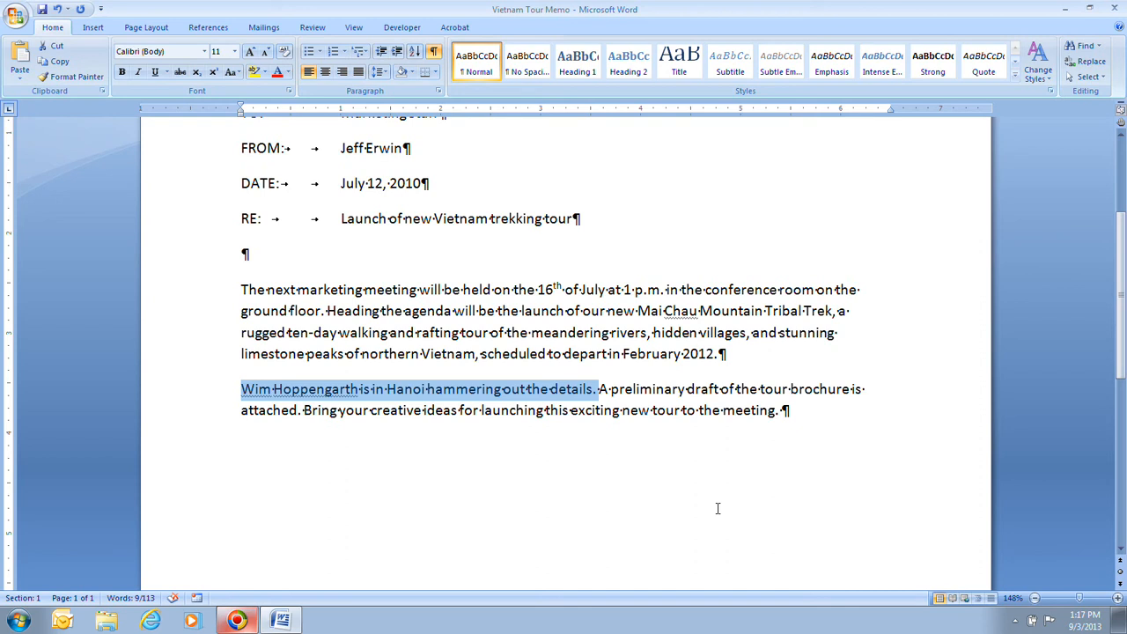
{"action": "key", "text": "Delete"}
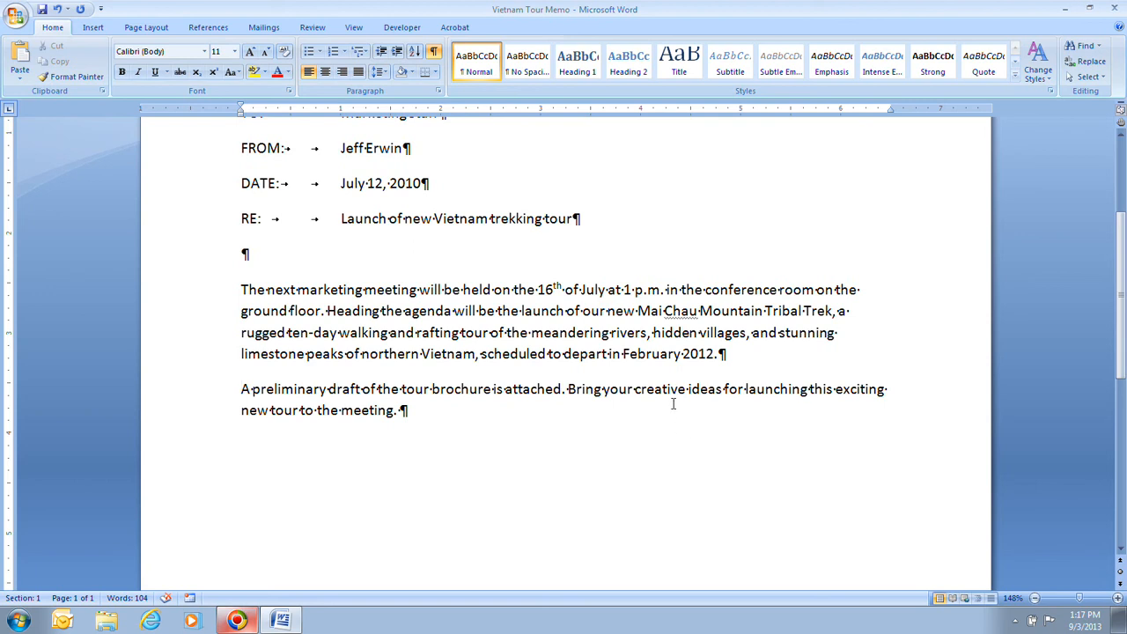
Hide the formatting marks and save the memo
{"action": "left_click", "coordinate": [434, 51]}
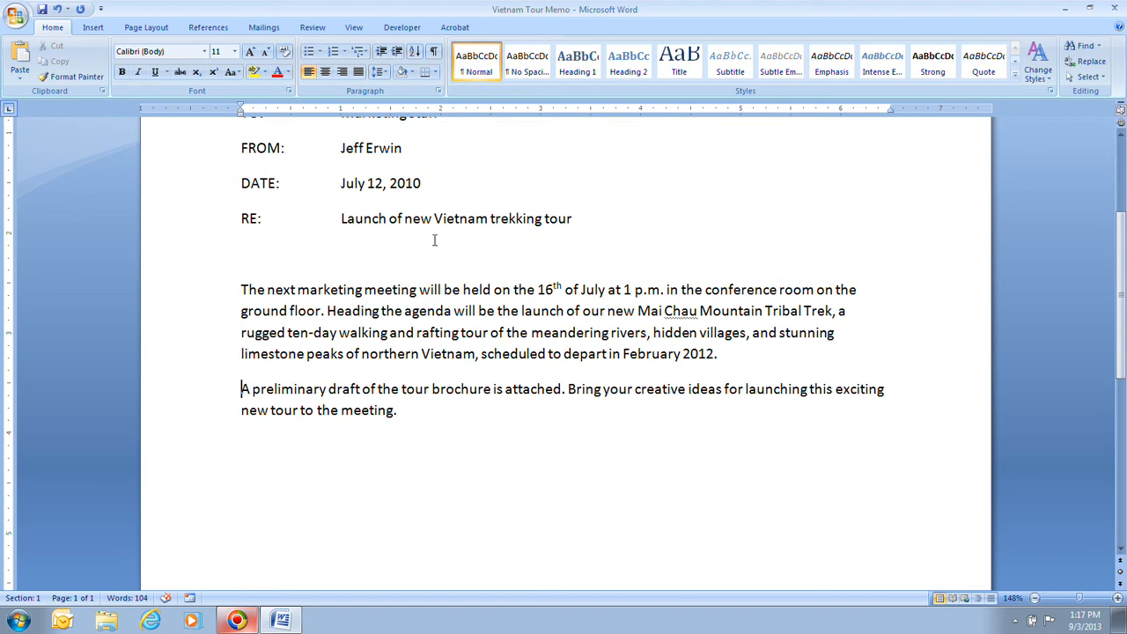
{"action": "left_click", "coordinate": [42, 8]}
{"action": "scroll", "coordinate": [504, 315], "scroll_direction": "up", "scroll_amount": 2}
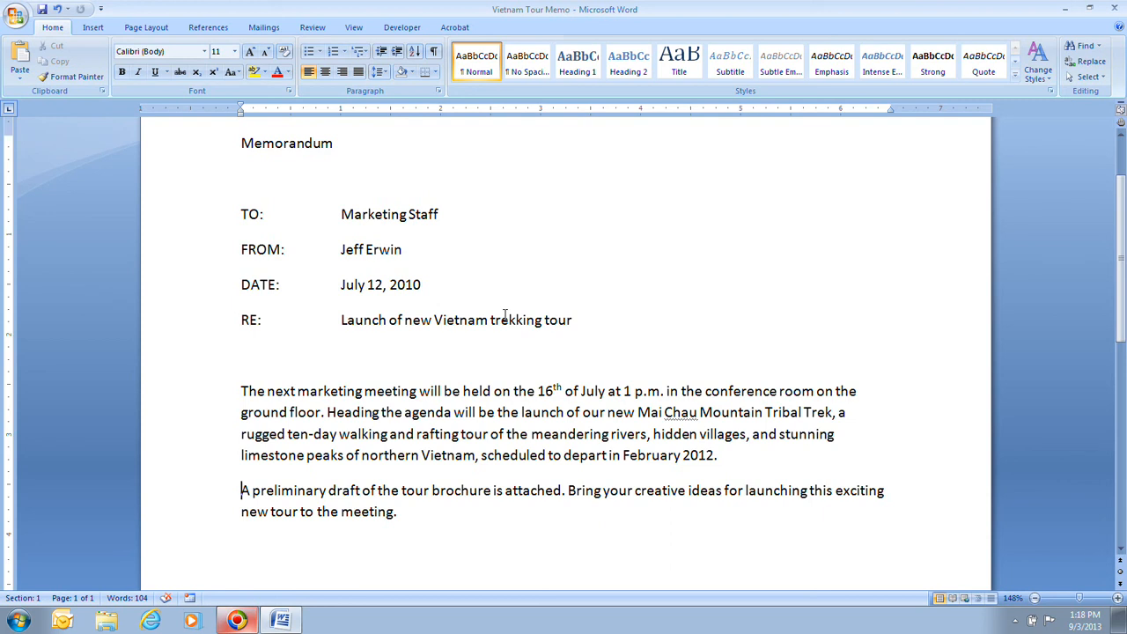
{"action": "double_click", "coordinate": [536, 438]}
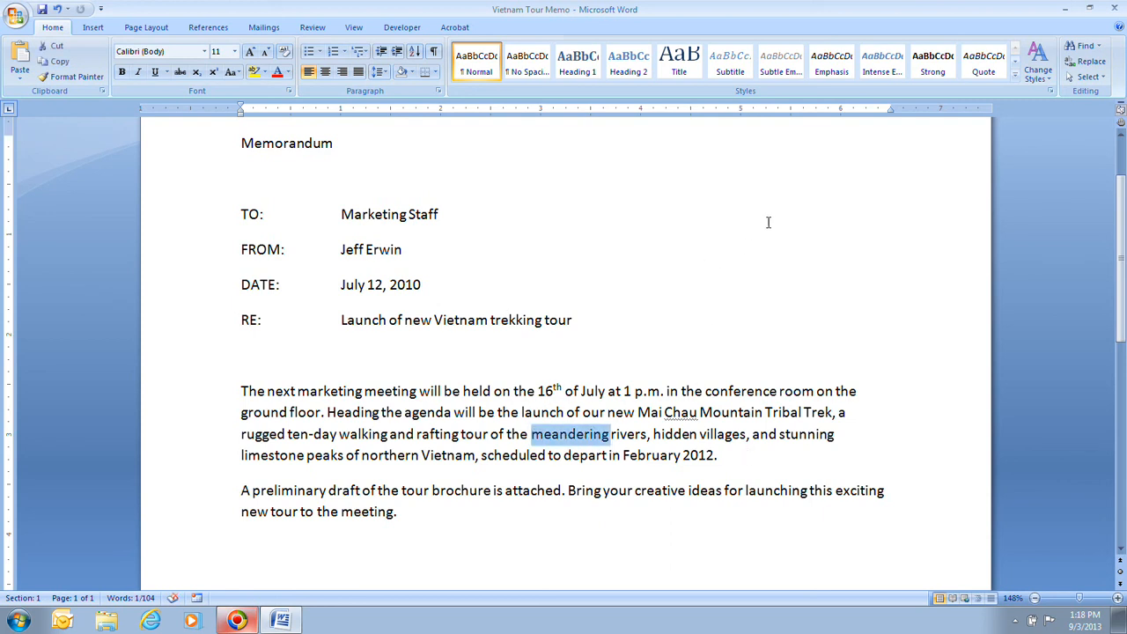
{"action": "left_click", "coordinate": [842, 196]}
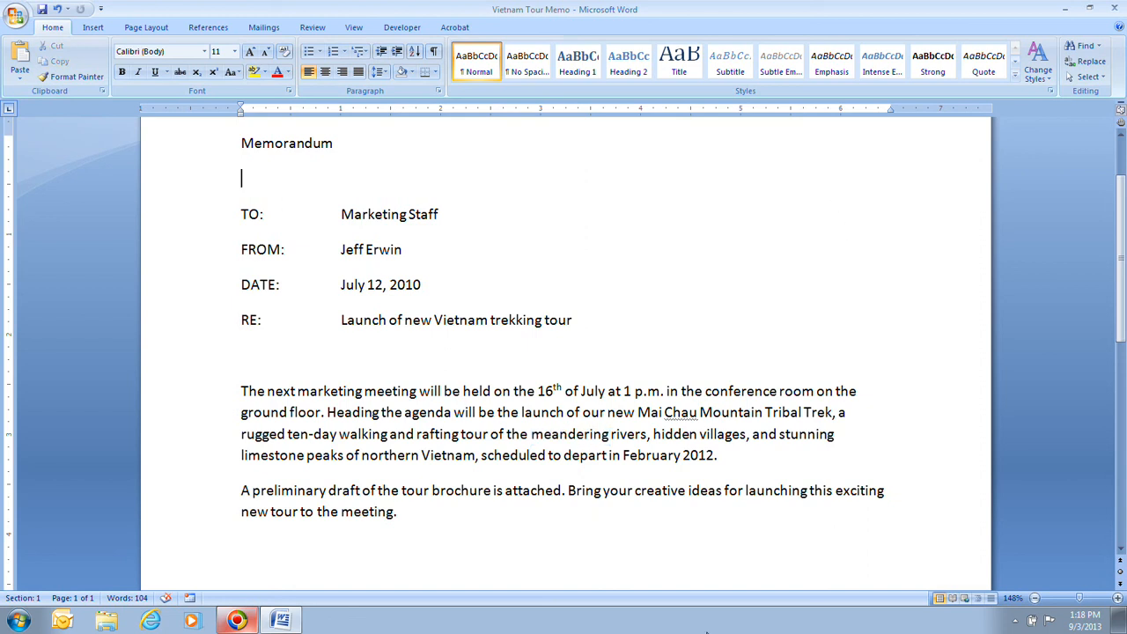